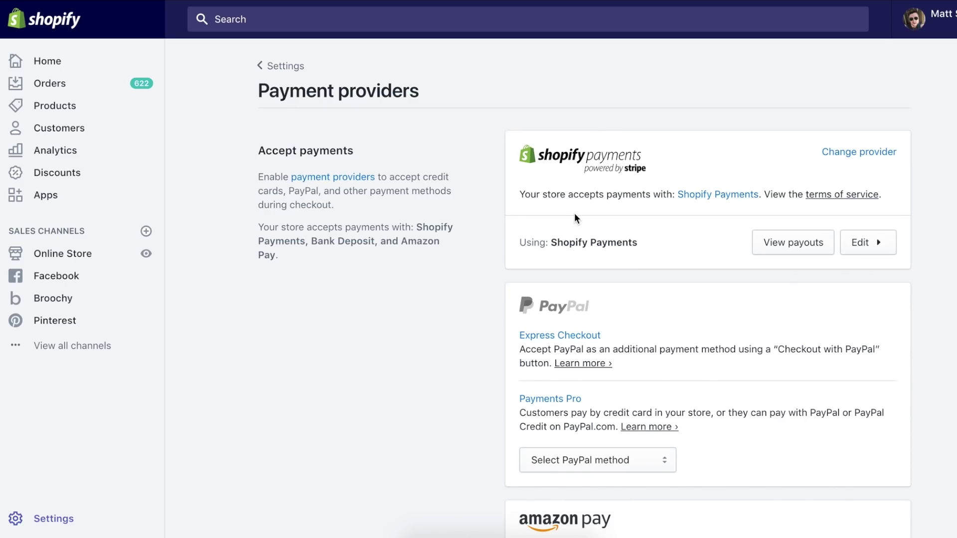
Step: Open the Shopify Payments settings and switch to a third-party credit card provider
click(858, 247)
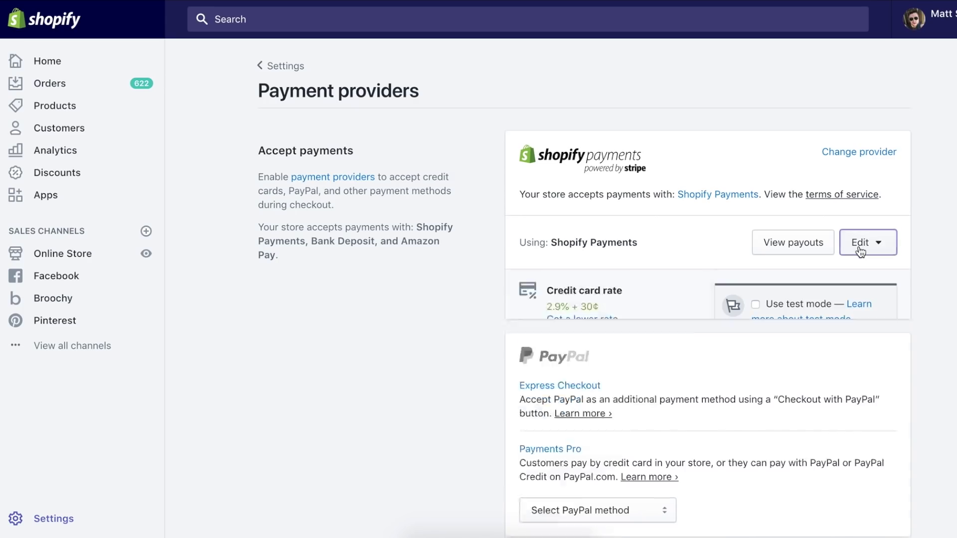
scroll(859, 249, down, 2)
scroll(859, 250, up, 2)
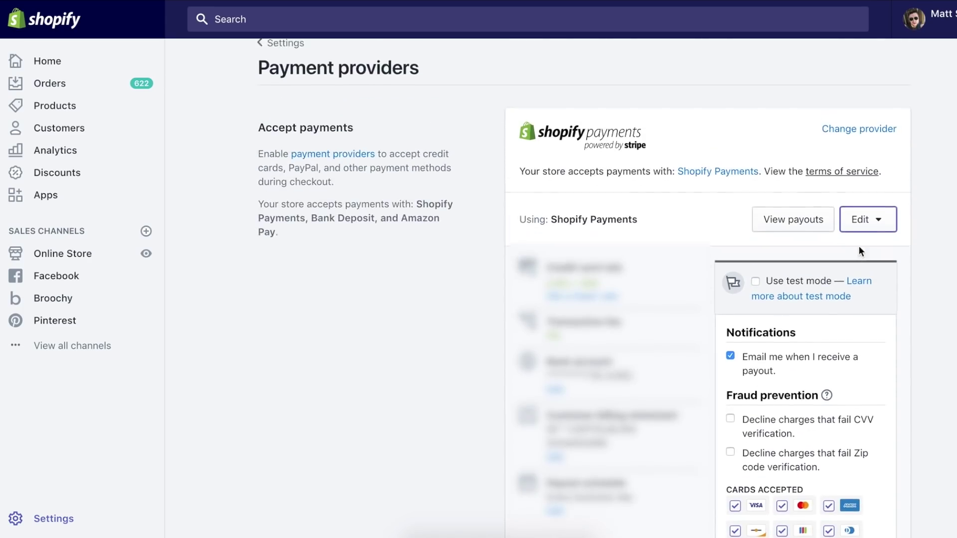
click(838, 135)
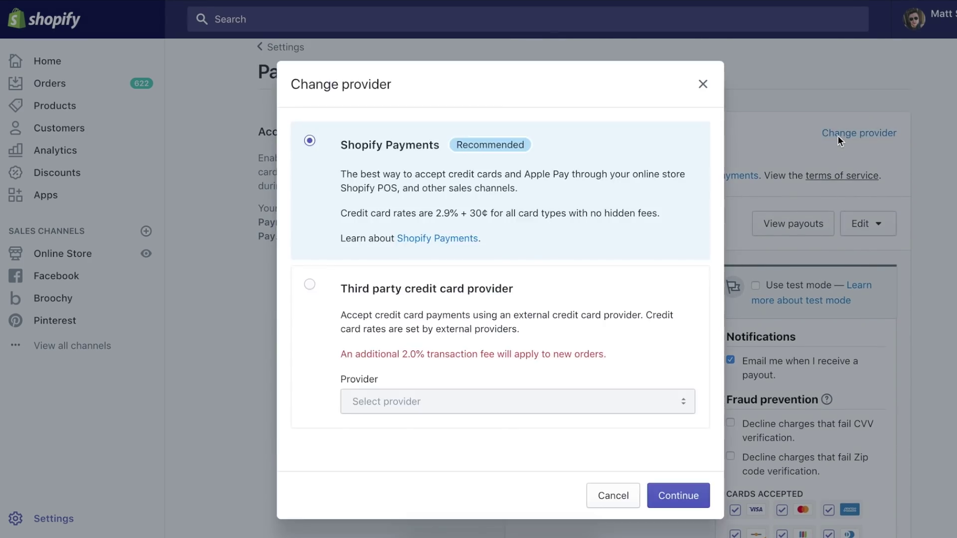
click(365, 298)
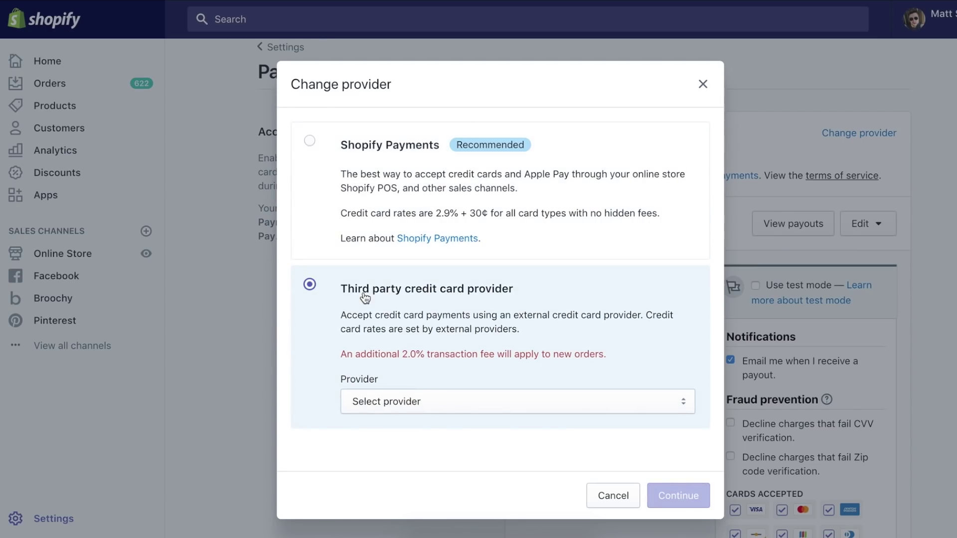
Step: Browse the card Provider list, then cancel the change without choosing any provider
click(444, 401)
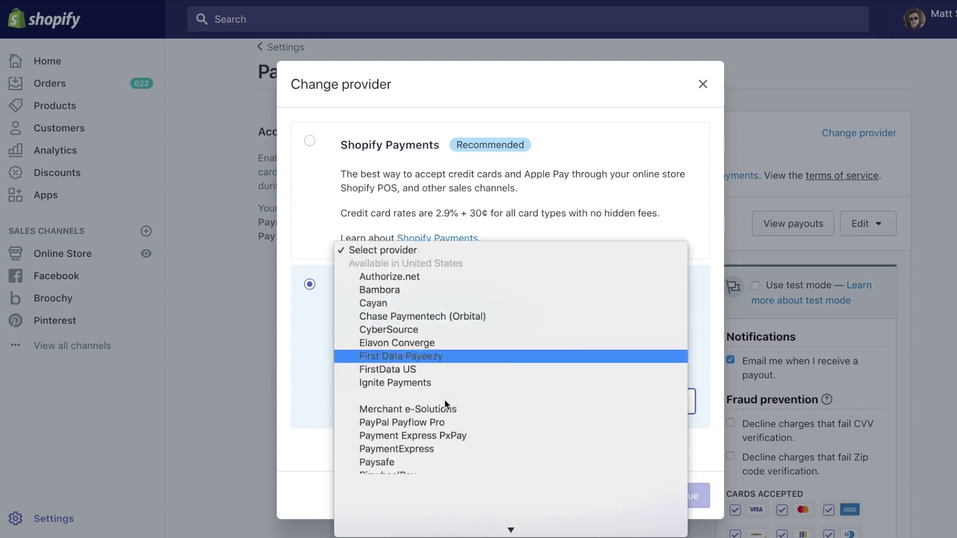
scroll(444, 399, down, 10)
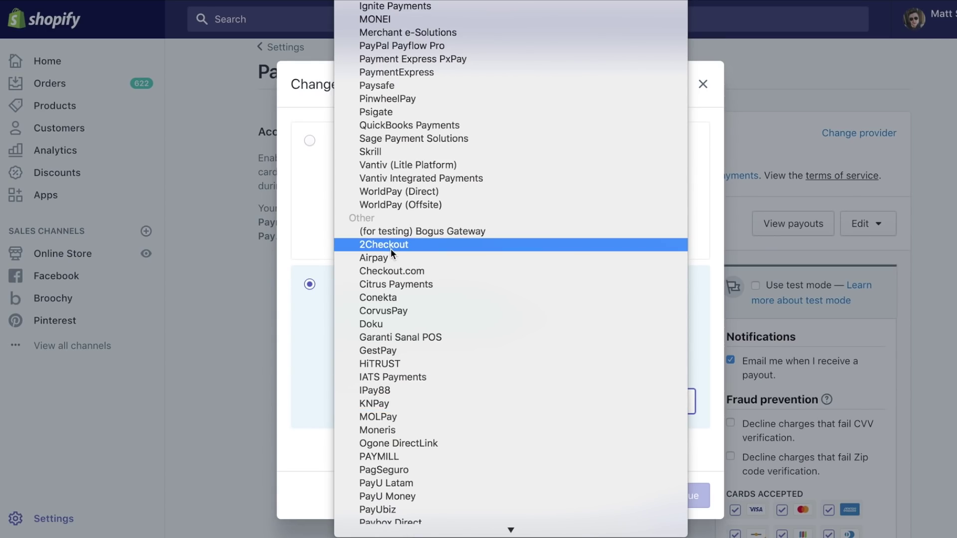
scroll(390, 248, up, 3)
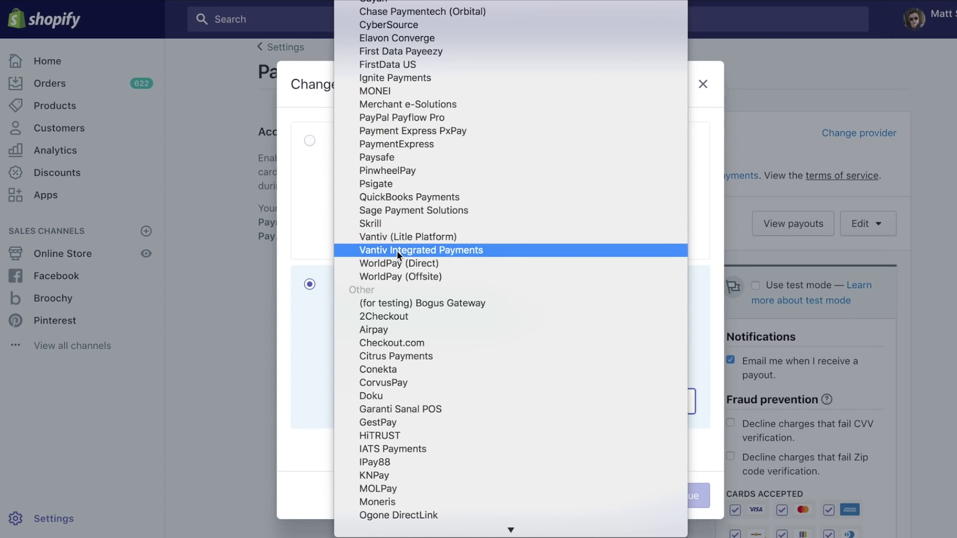
scroll(471, 355, down, 10)
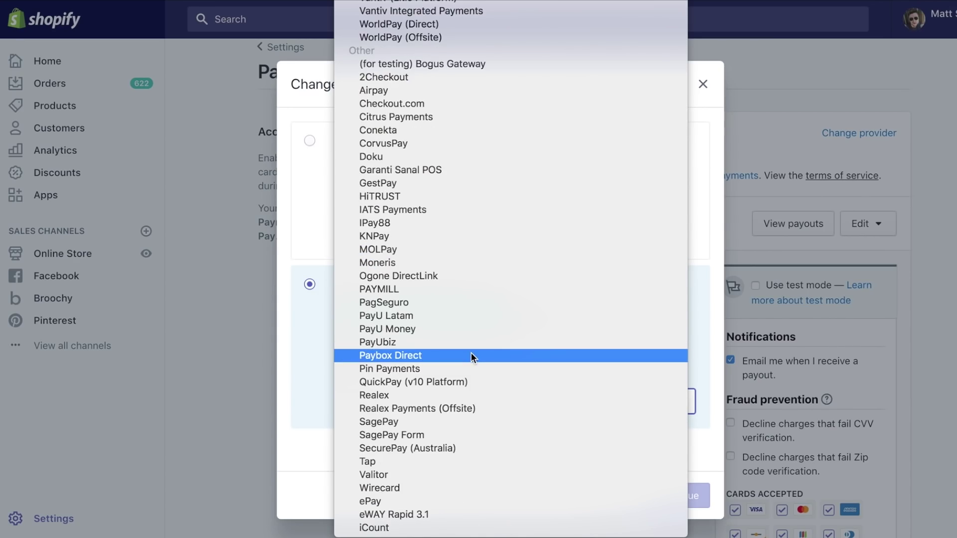
click(291, 246)
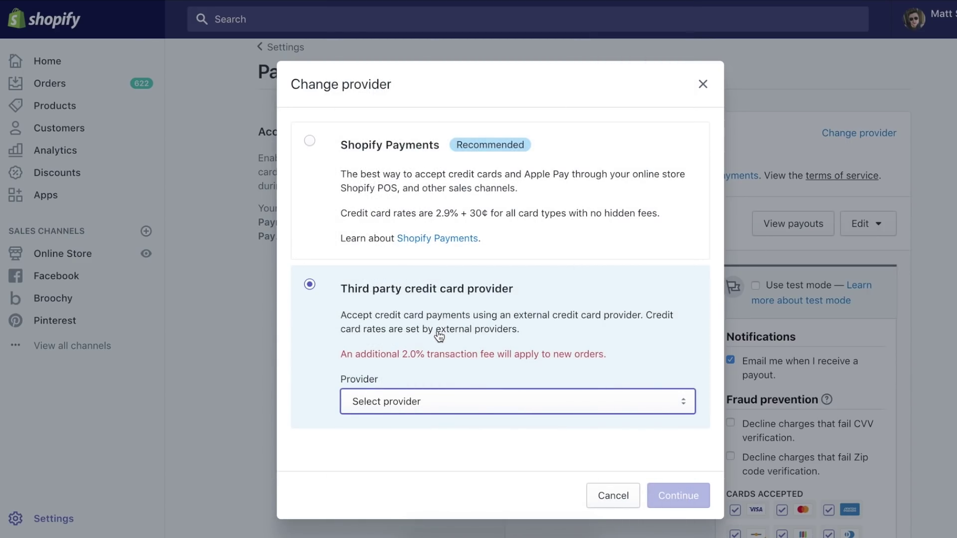
click(625, 494)
Step: Scroll down to Alternative payments and select Coinbase Commerce from the payment method dropdown
scroll(404, 322, down, 4)
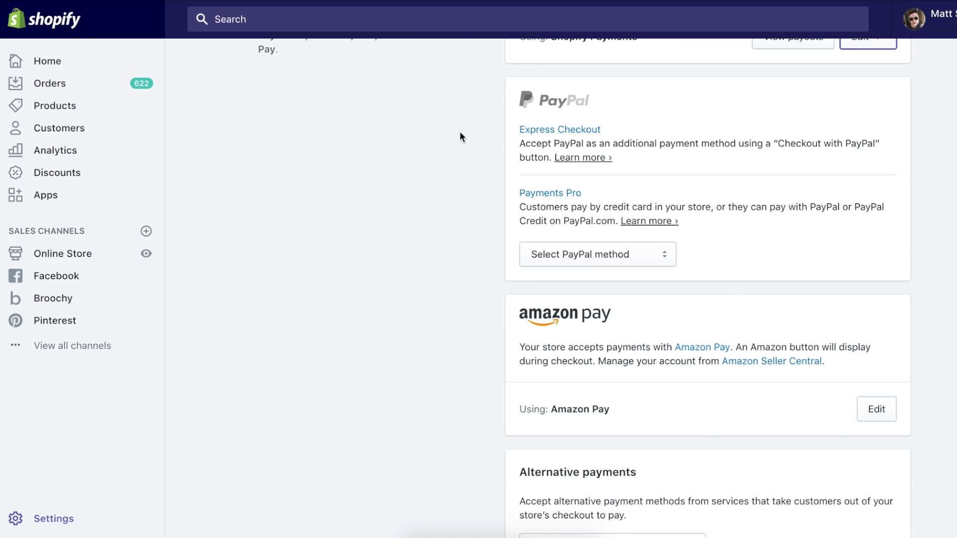
scroll(460, 133, down, 3)
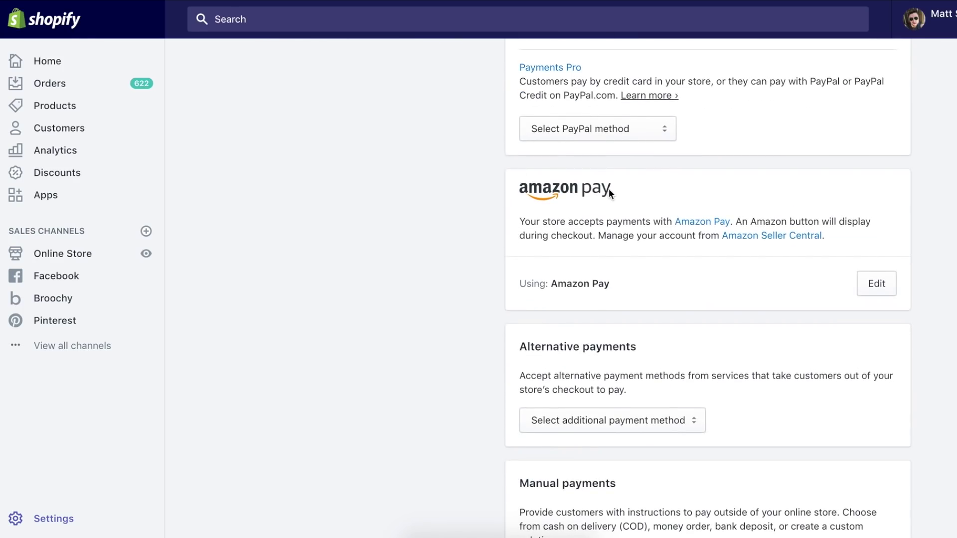
scroll(610, 193, down, 4)
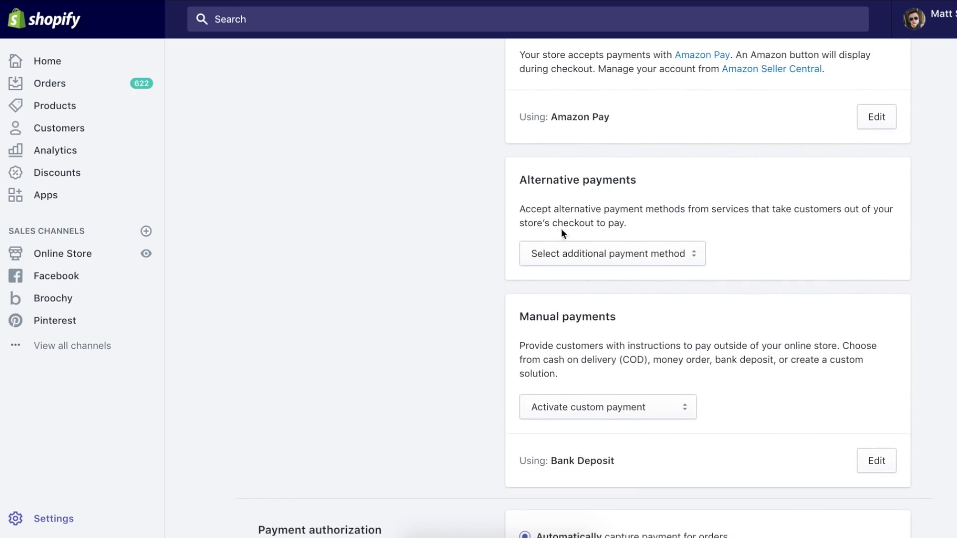
click(583, 257)
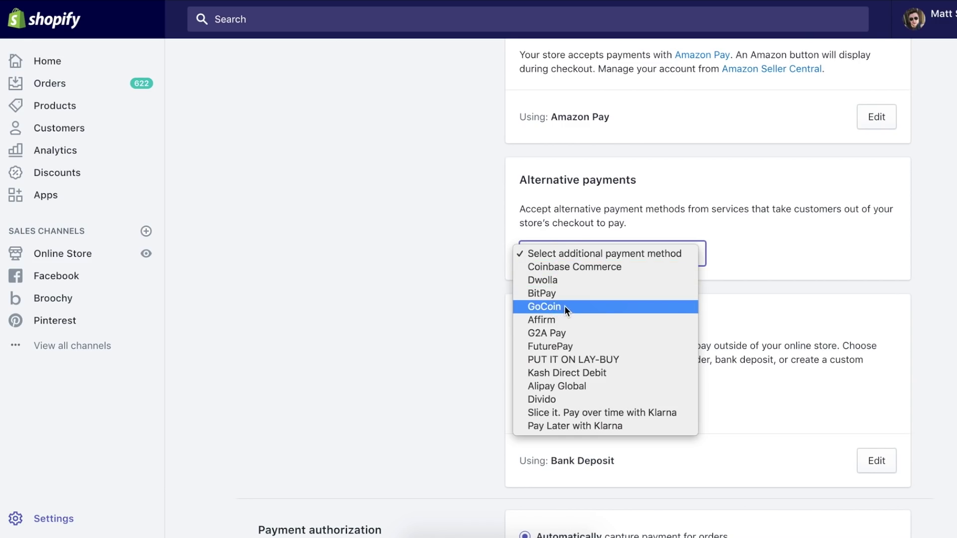
click(578, 267)
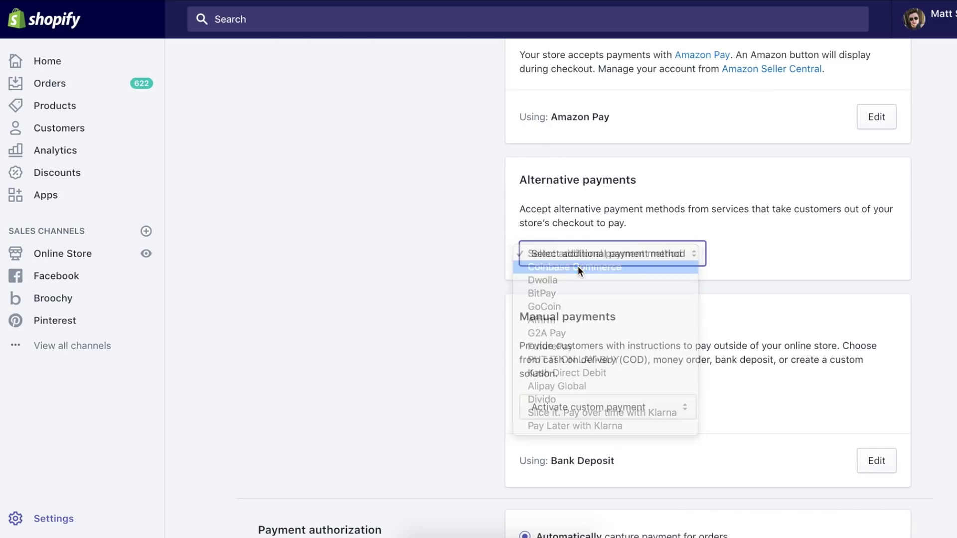
scroll(609, 334, down, 3)
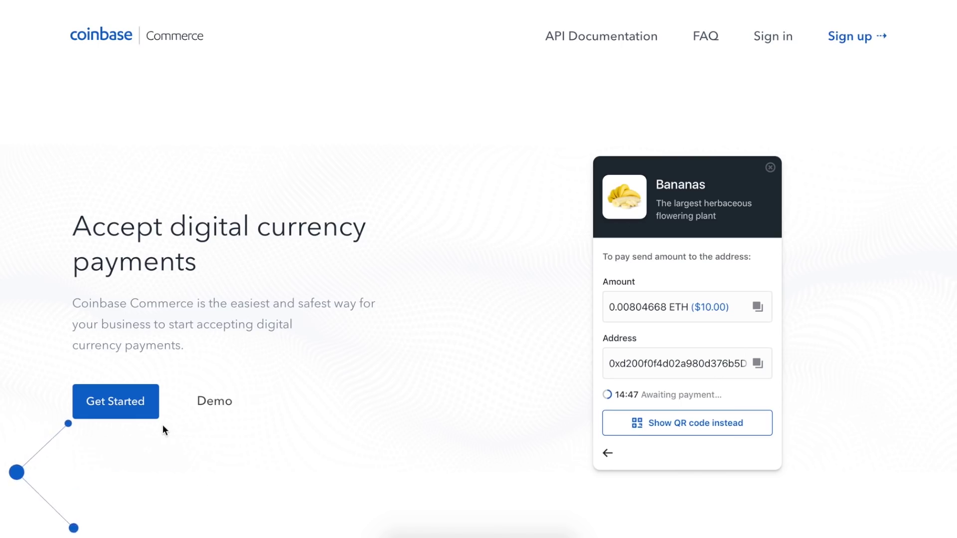
Step: Sign up for Coinbase Commerce with an account e-mail and password, accepting the terms
click(116, 415)
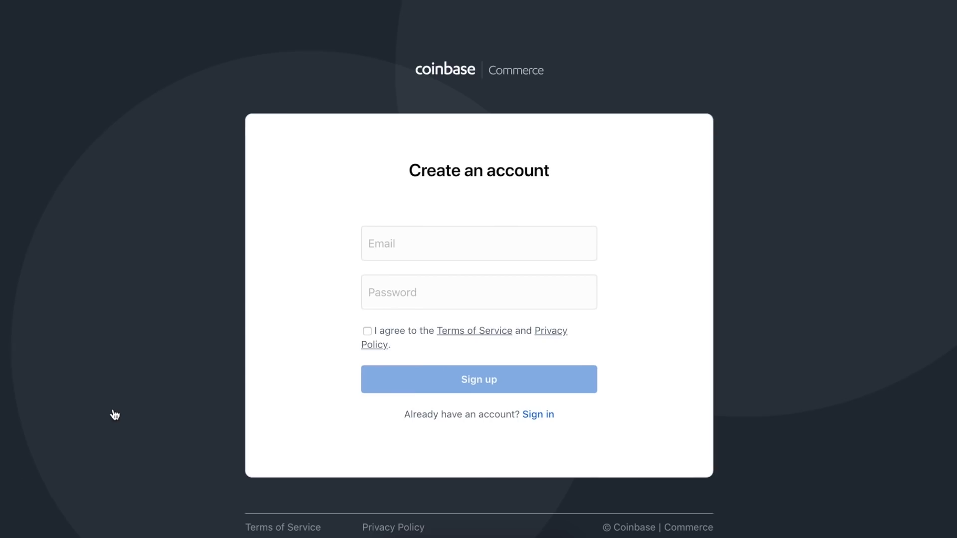
click(376, 247)
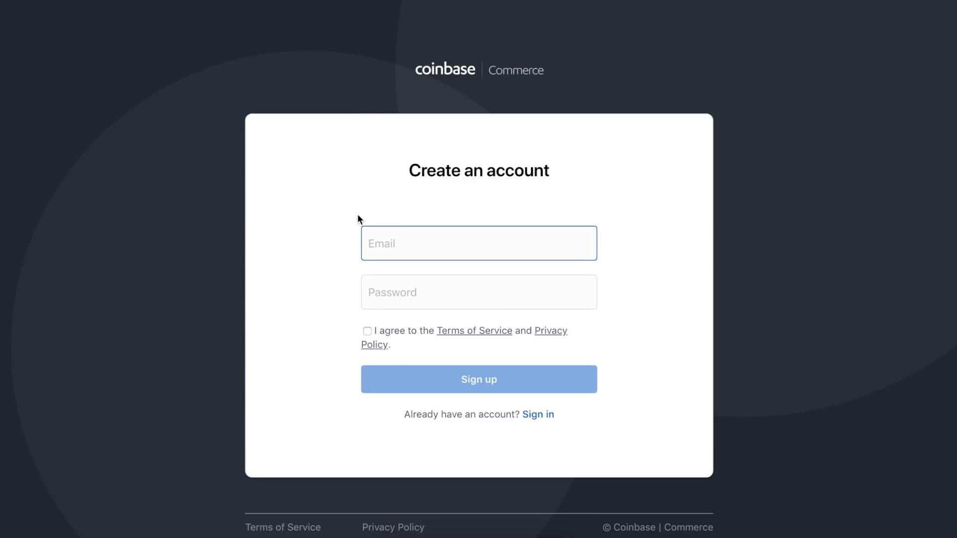
key(Tab)
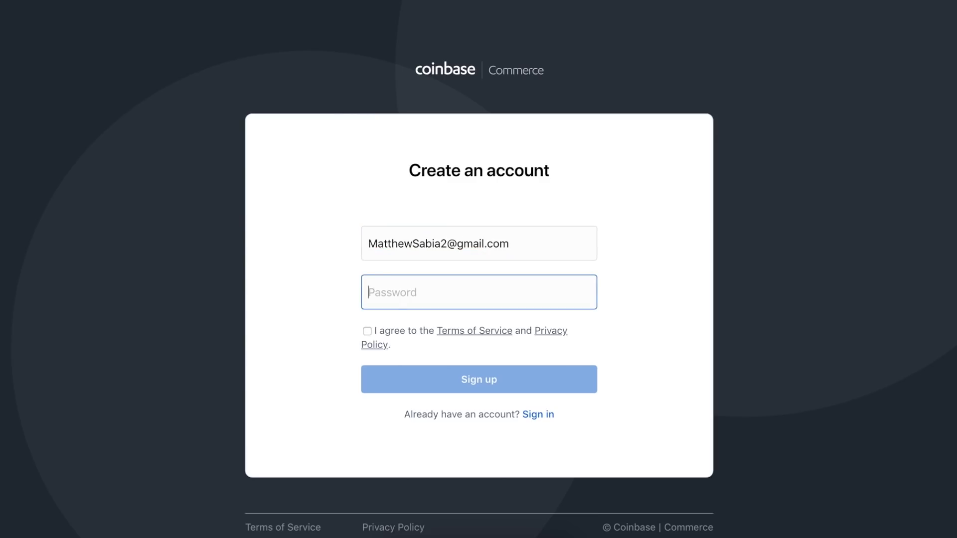
text(••••••••••••••••)
click(367, 330)
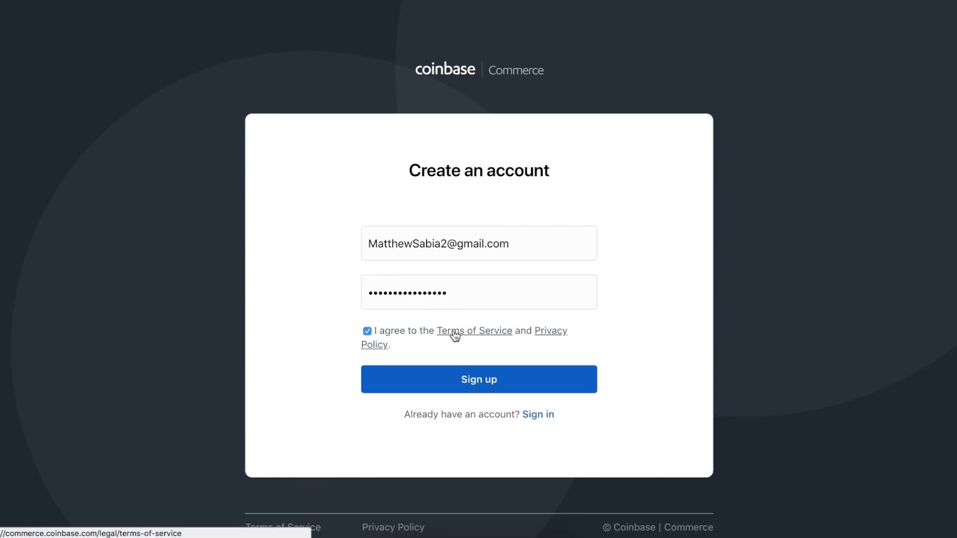
click(481, 387)
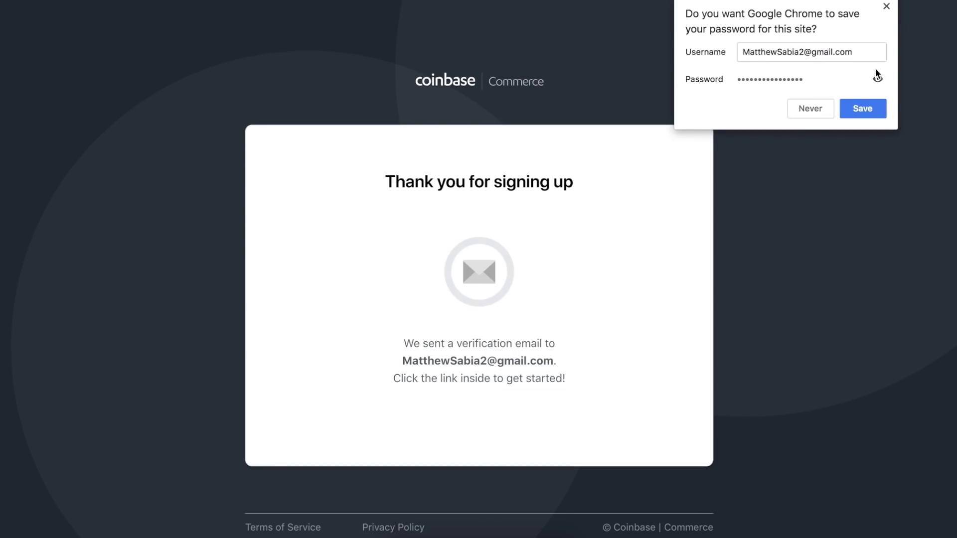
click(886, 6)
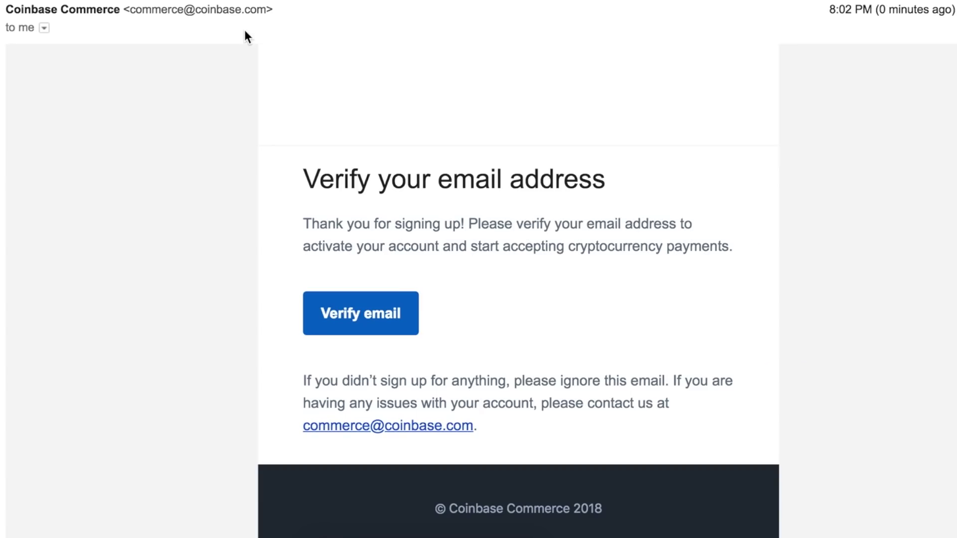
Step: Verify the account e-mail, go to the dashboard, and start two-factor authentication setup
click(356, 314)
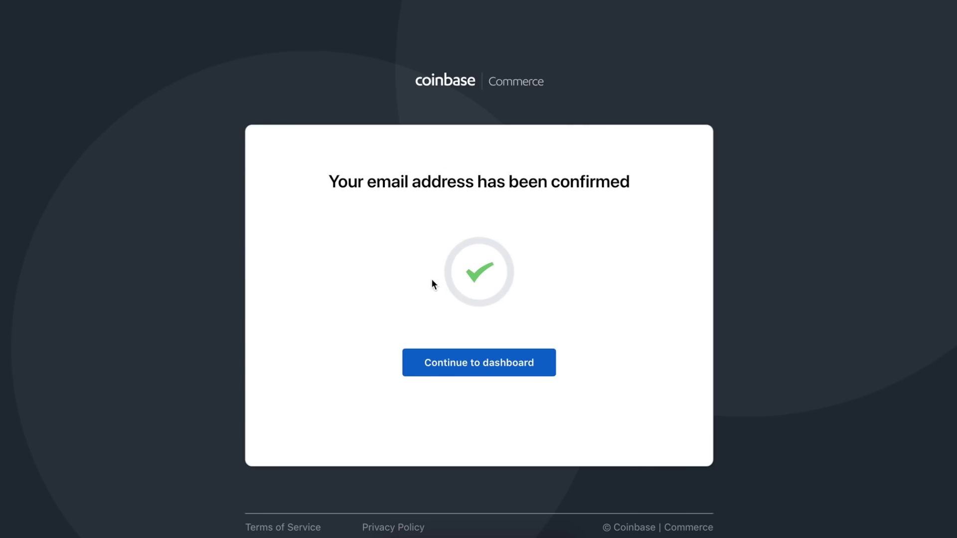
click(467, 368)
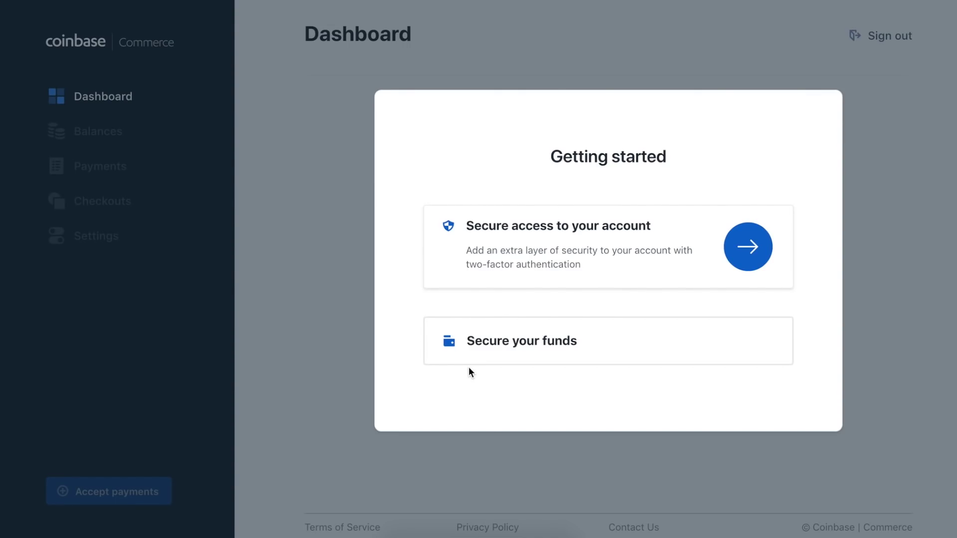
click(746, 245)
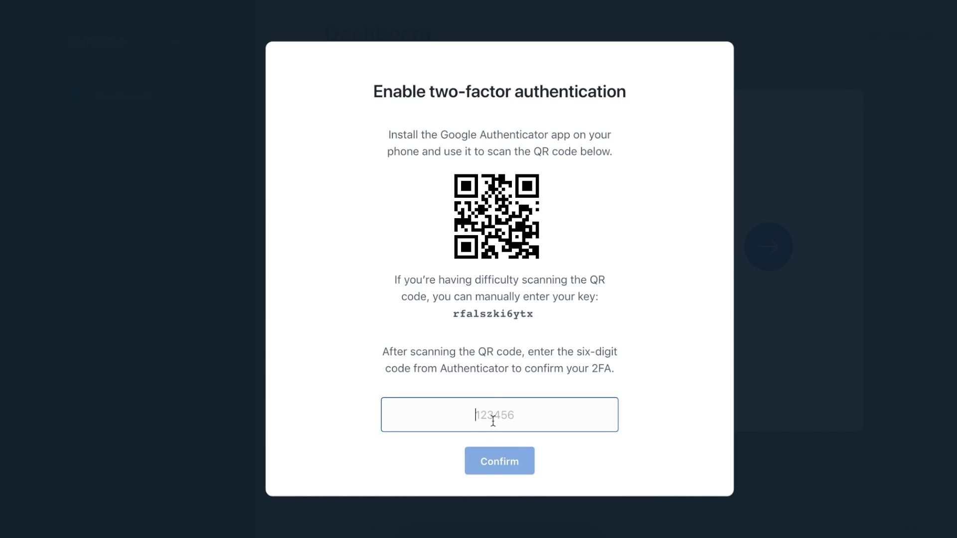
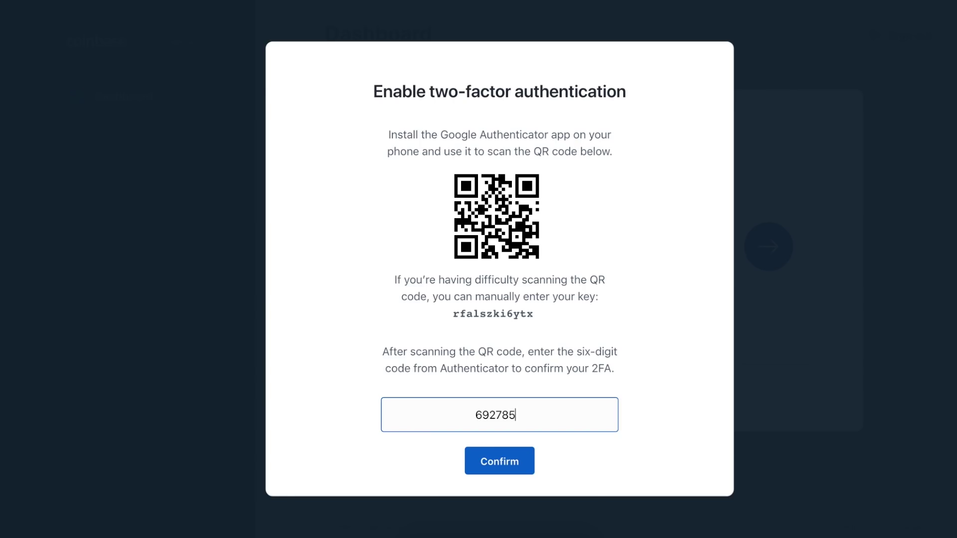
Step: Enter the six-digit authenticator code and confirm two-factor authentication
click(498, 472)
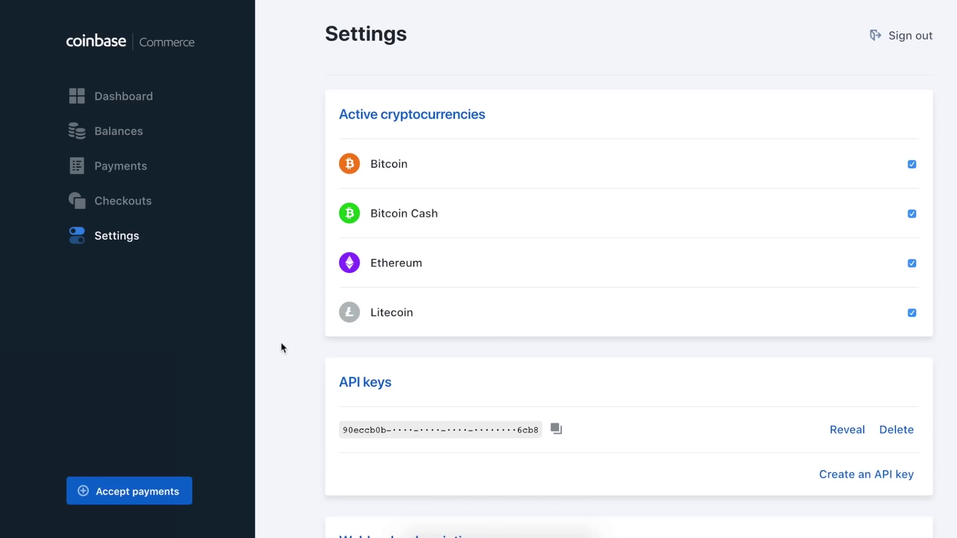
Step: Reveal the account's API key on the Coinbase Commerce Settings page
drag(386, 383, 343, 383)
click(582, 419)
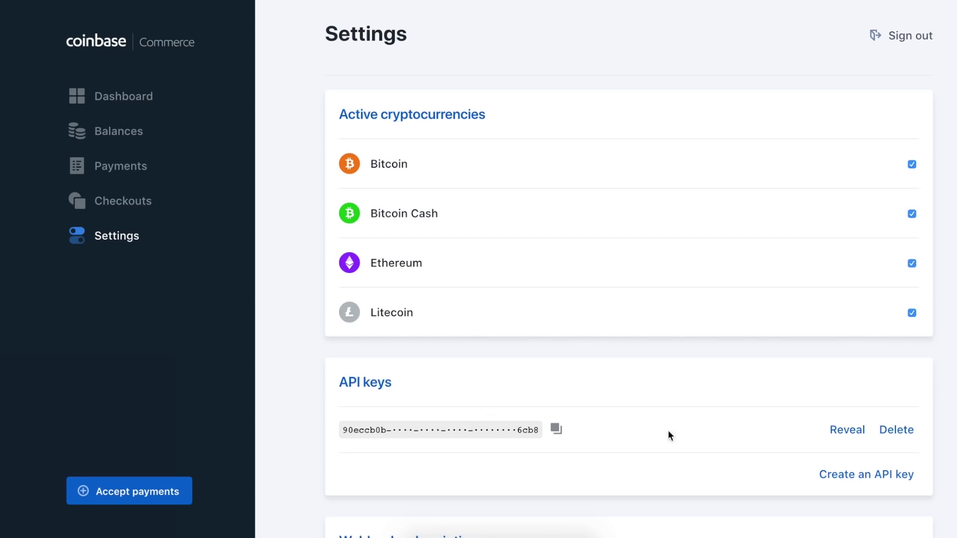
click(845, 431)
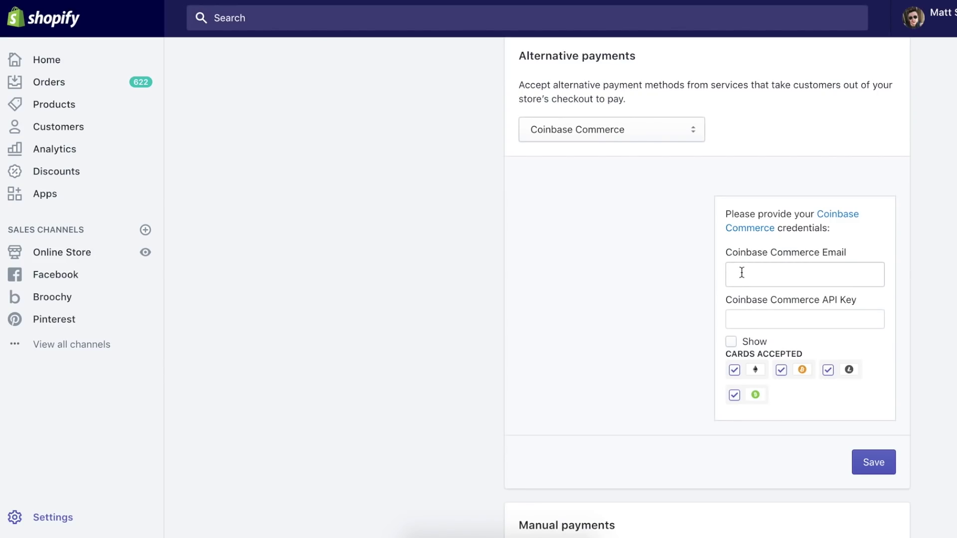
Step: Enter the Coinbase Commerce account e-mail, paste the API key, and save the credentials
click(742, 273)
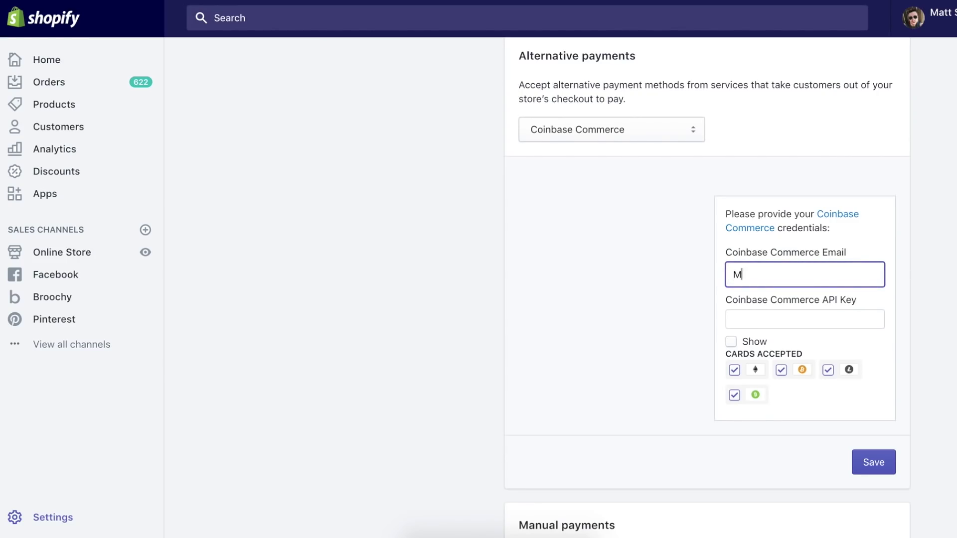
key(Tab)
key(ctrl+v)
click(866, 468)
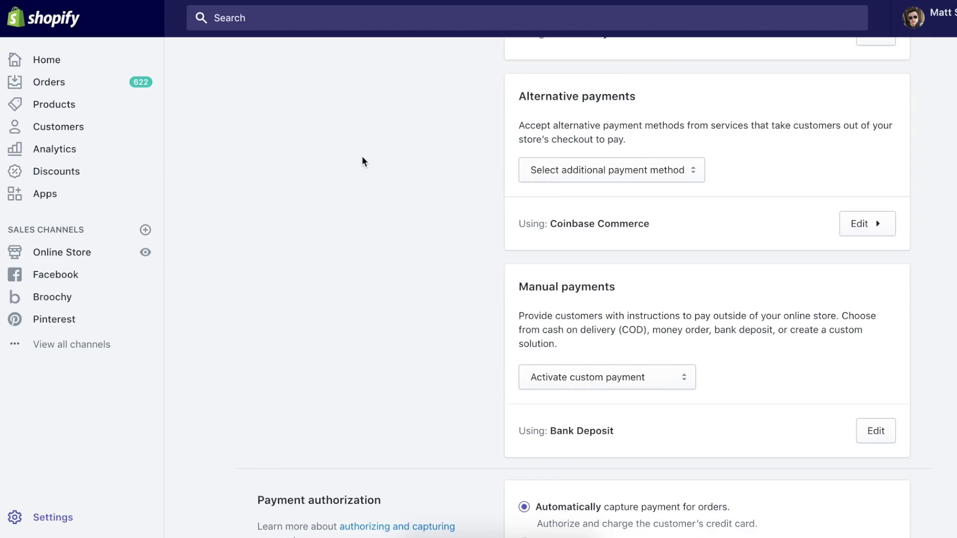
key(Tab)
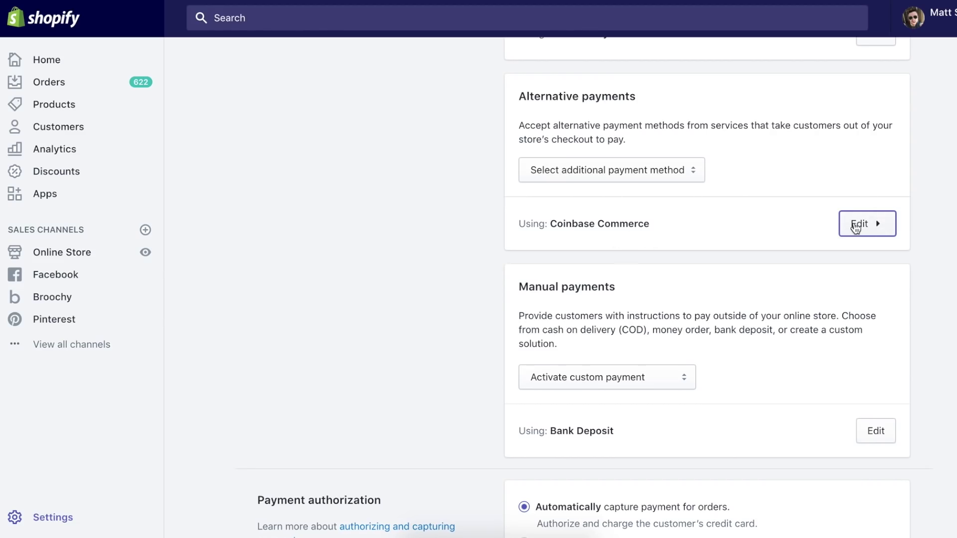
Step: Deactivate the Coinbase Commerce gateway, confirm removal, and select BitPay as the alternative payment provider
click(855, 223)
click(830, 411)
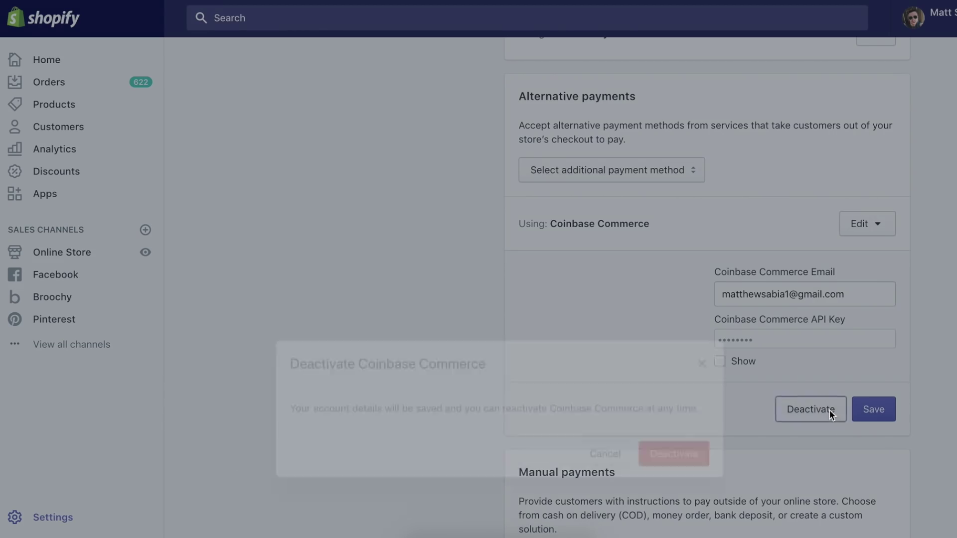
click(662, 336)
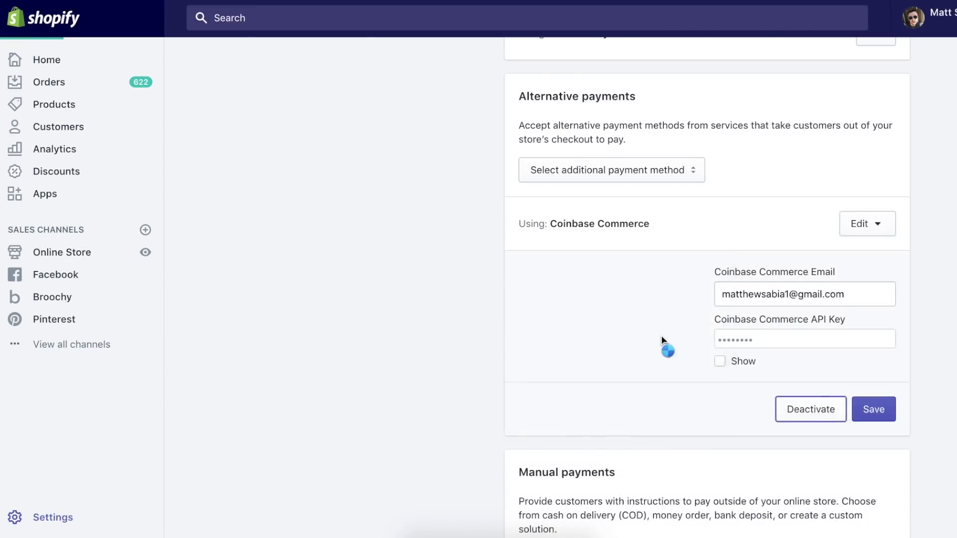
click(548, 177)
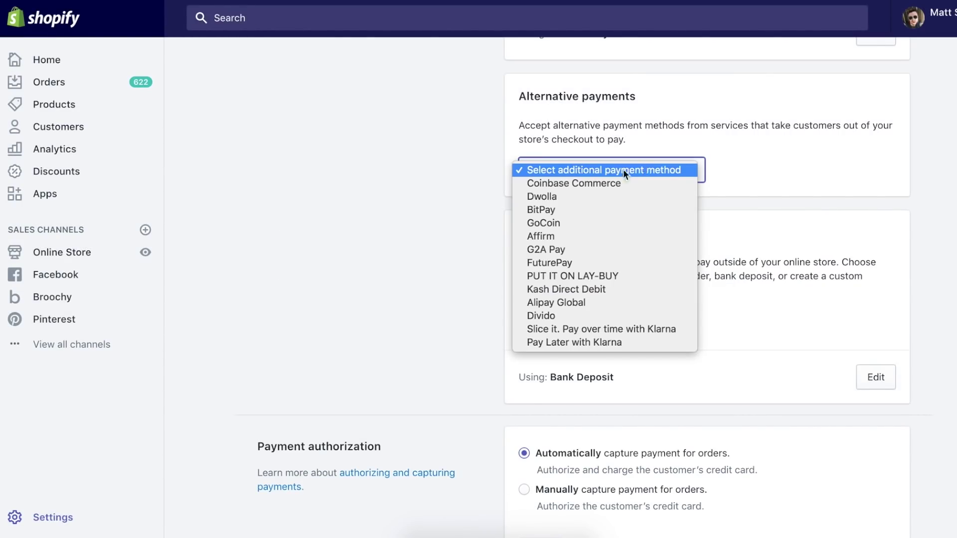
click(568, 209)
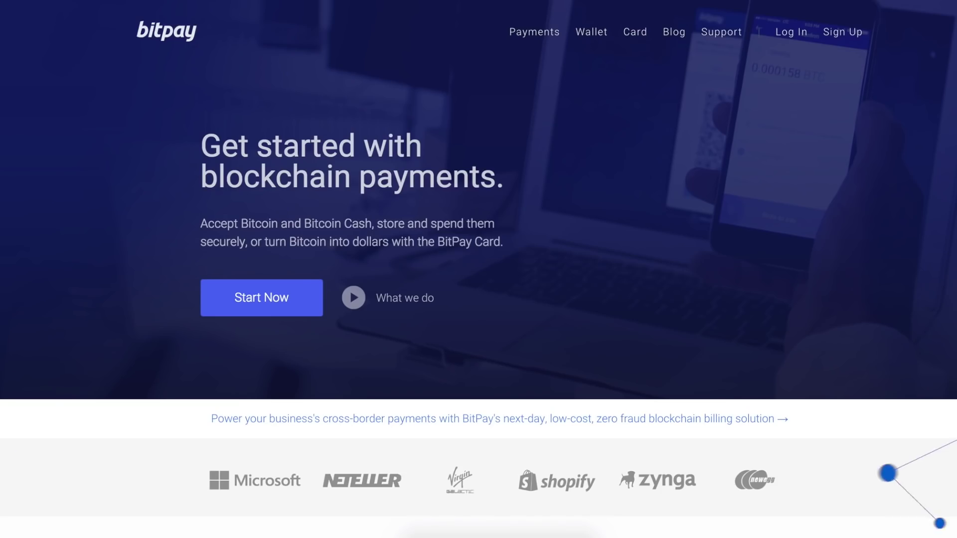
Step: Start BitPay sign-up by choosing a Business Account
click(295, 311)
click(402, 363)
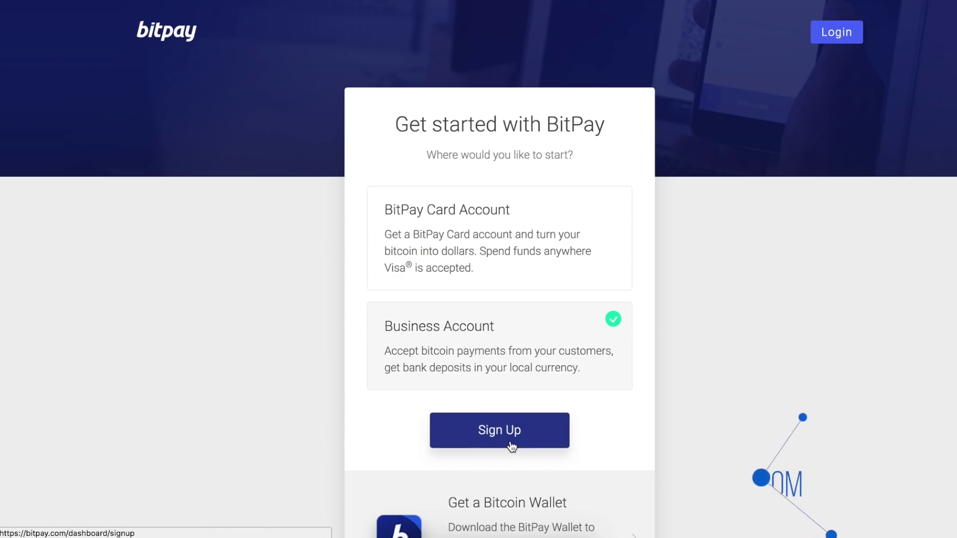
click(498, 429)
Step: Fill in organization name, first and last name, e-mail and password, accept terms, and create the account
click(410, 141)
text(Sabia Holdings)
key(Tab)
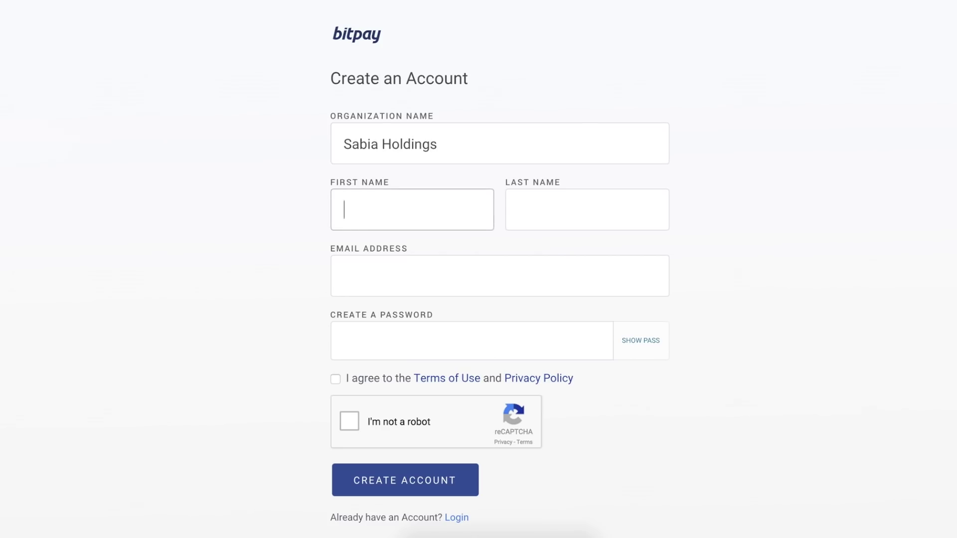
key(Tab)
key(Tab)
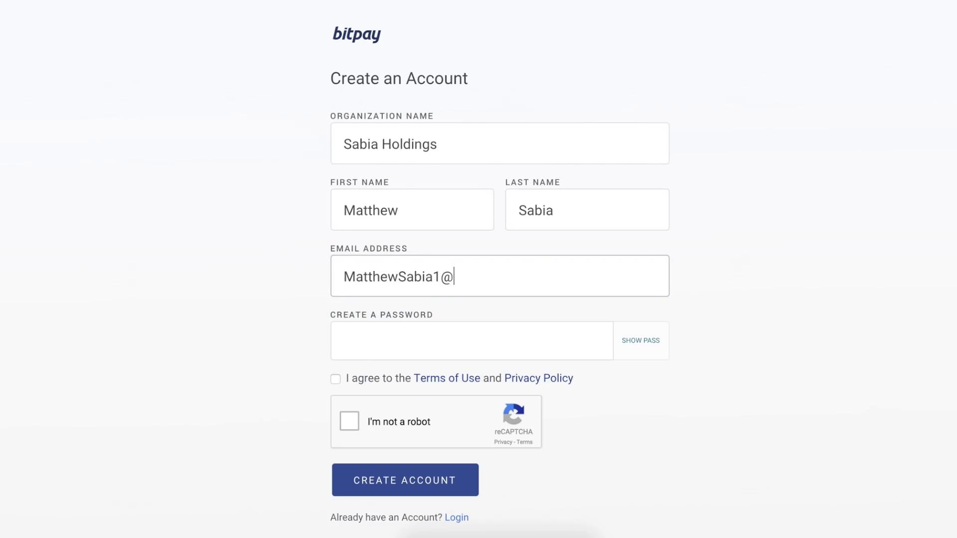
key(Tab)
text(•••••••••••••••••)
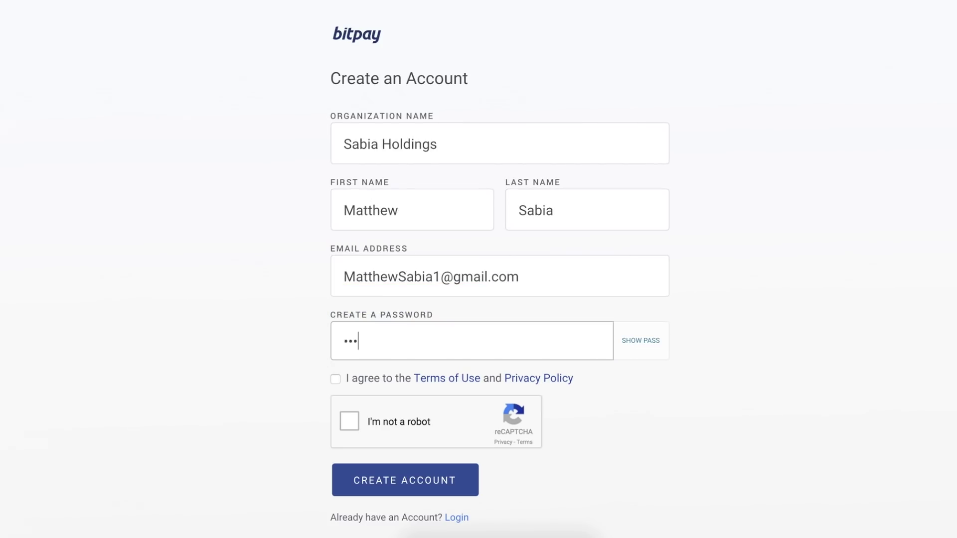
click(335, 379)
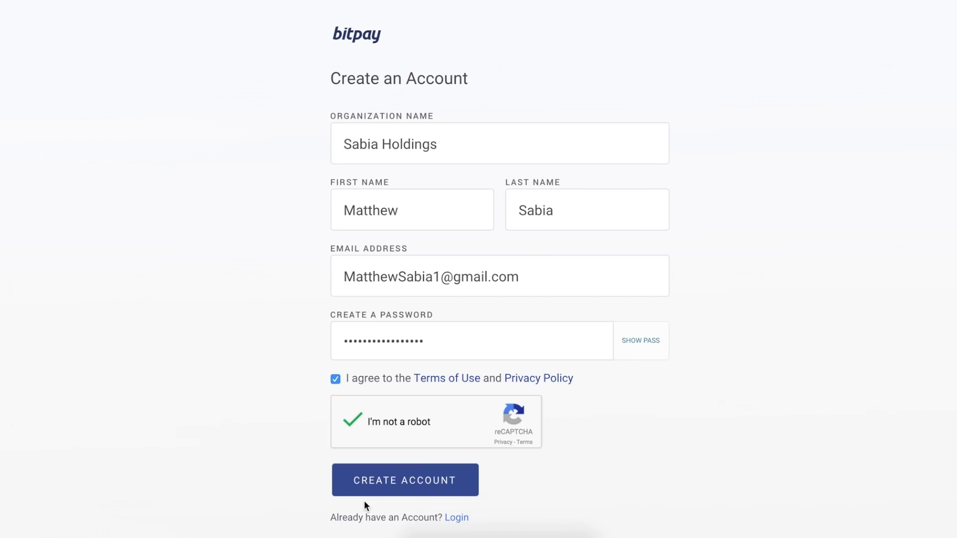
click(416, 491)
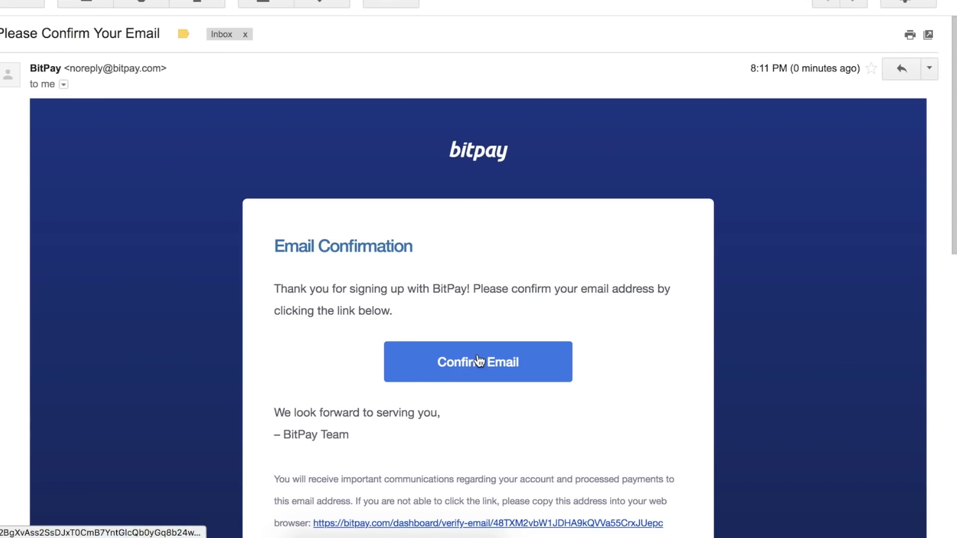
Step: Confirm the account e-mail via the link and log in to BitPay with the saved credentials
click(478, 357)
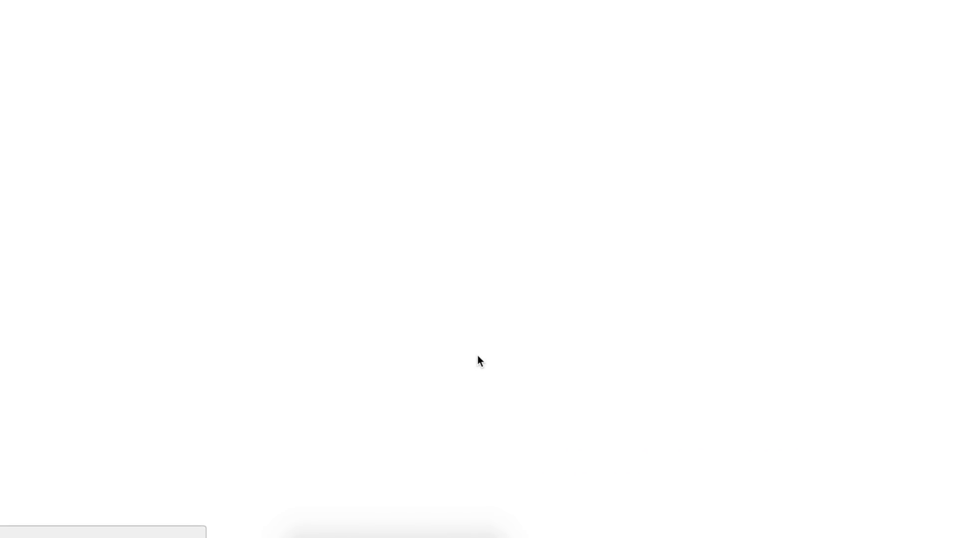
click(511, 143)
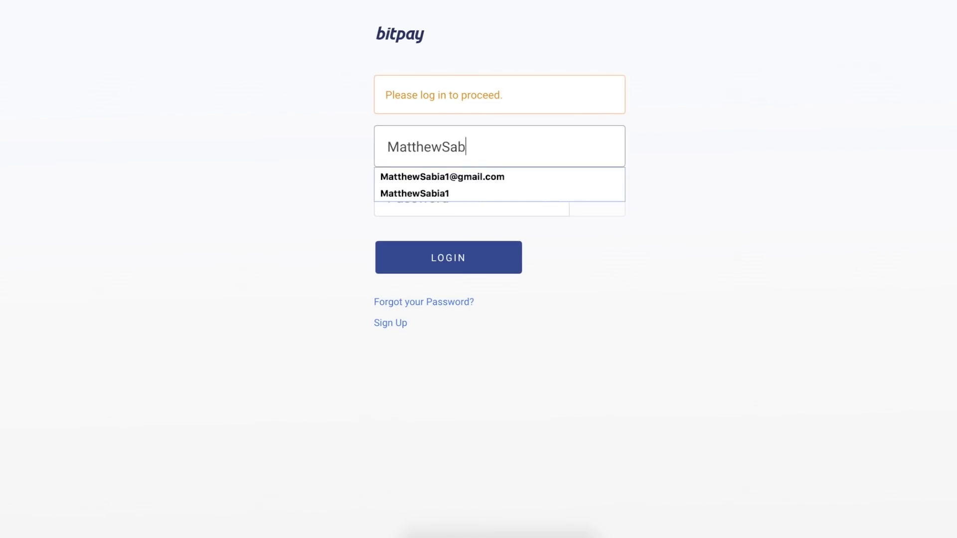
key(Tab)
key(ctrl+v)
key(Return)
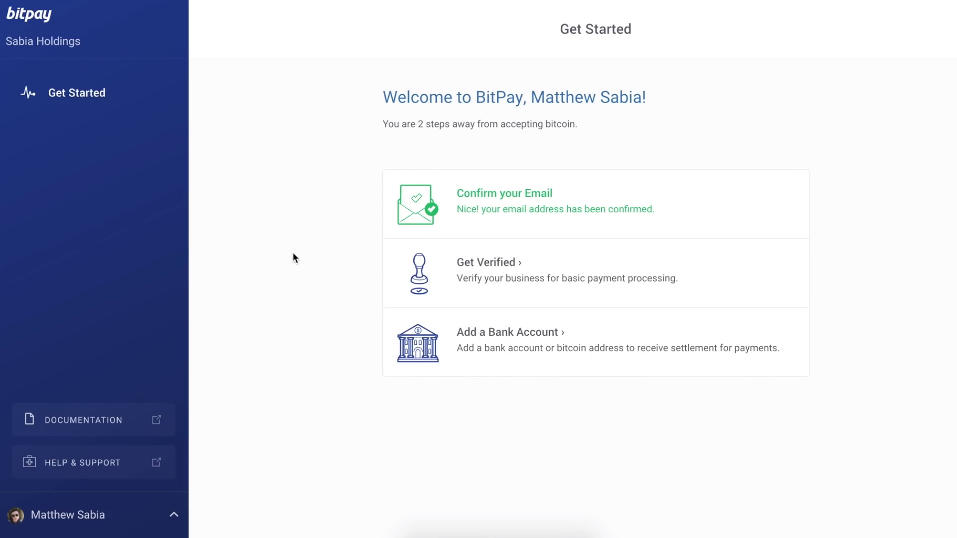
Step: Open the business verification form and begin entering the legal business name
click(473, 282)
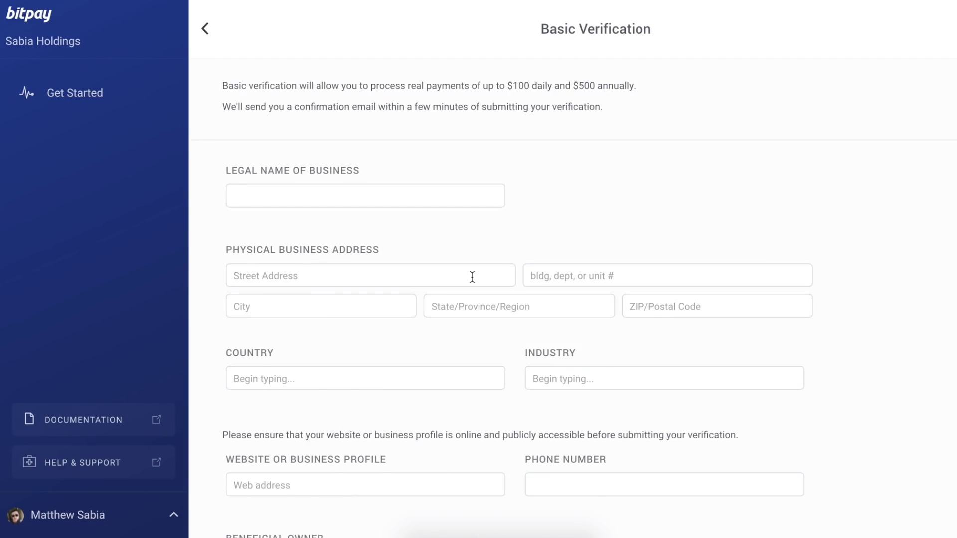
scroll(471, 276, down, 5)
scroll(472, 278, up, 5)
click(323, 194)
text(Sabia)
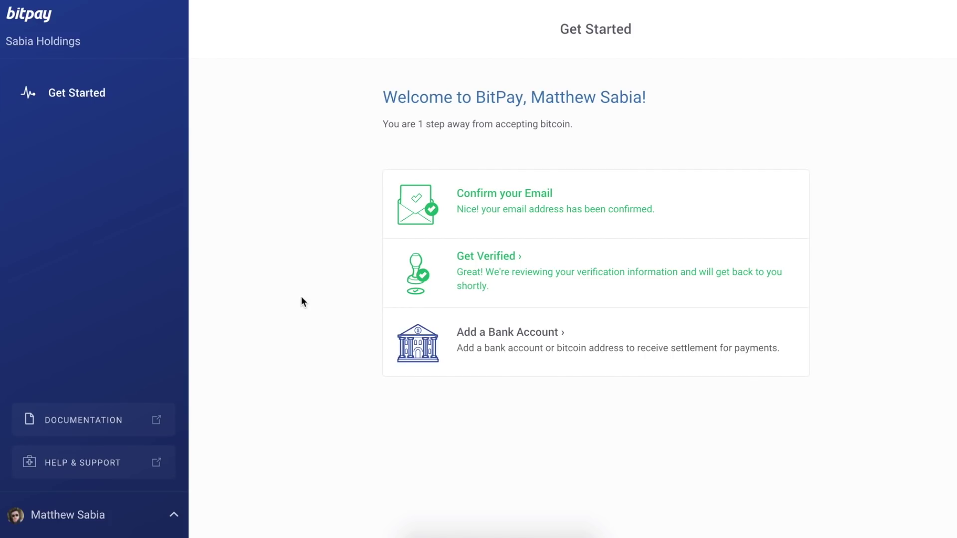
Step: Add and save a bitcoin settlement address with the owner's name and the pasted wallet address
click(551, 337)
click(326, 260)
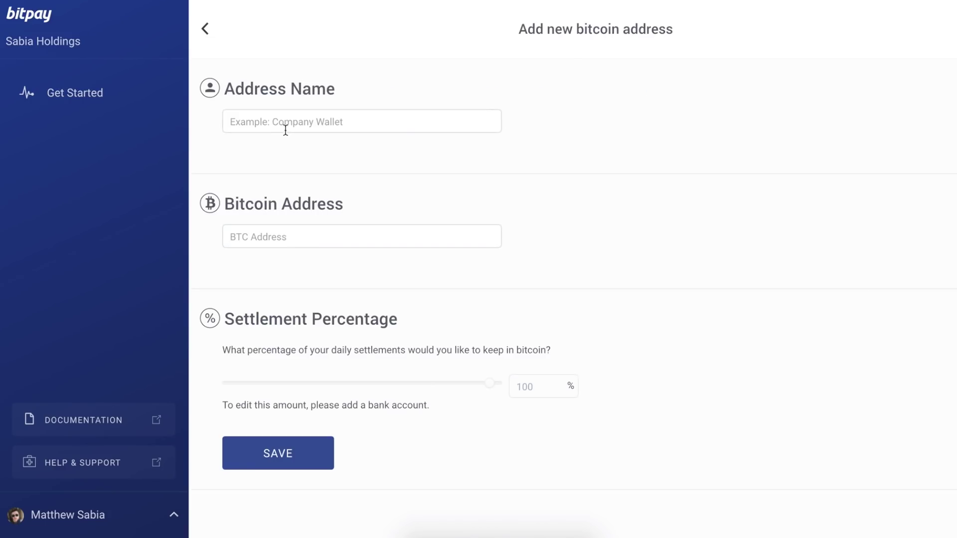
click(286, 126)
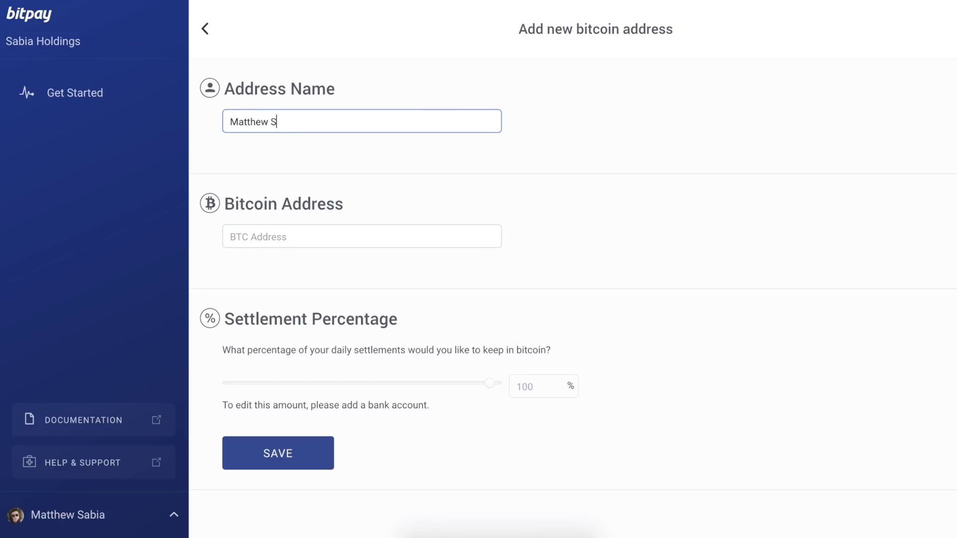
click(276, 238)
key(ctrl+v)
click(143, 219)
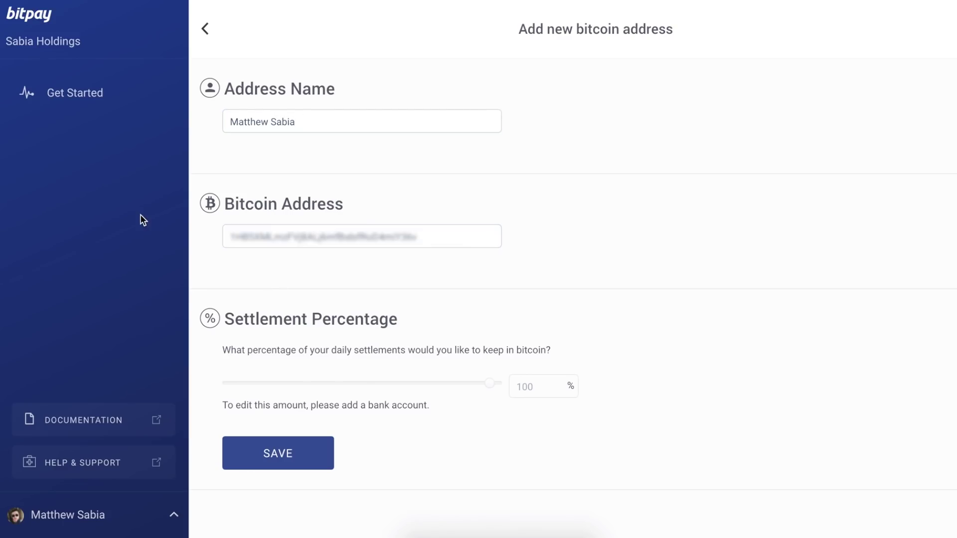
click(278, 451)
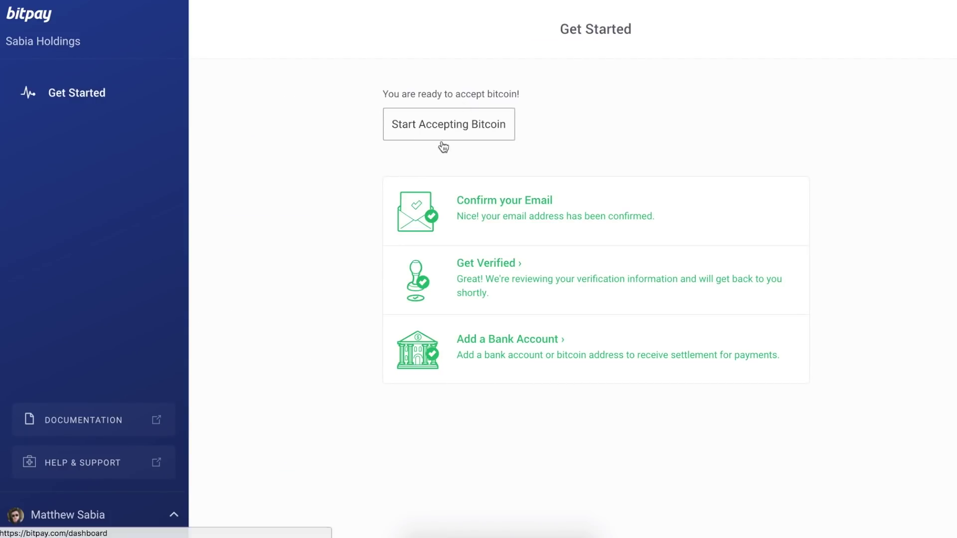
Step: Start accepting bitcoin and go to the Payment Tools page
click(443, 124)
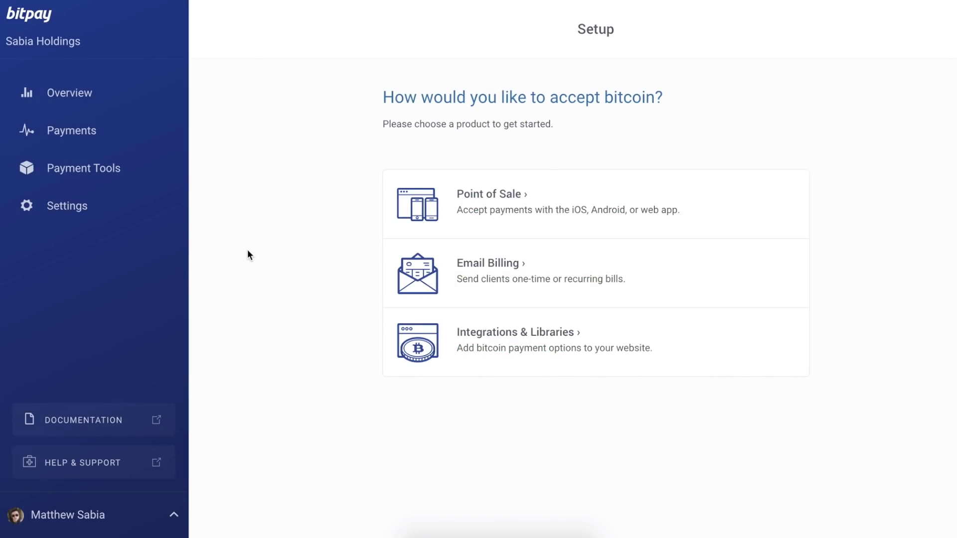
click(68, 172)
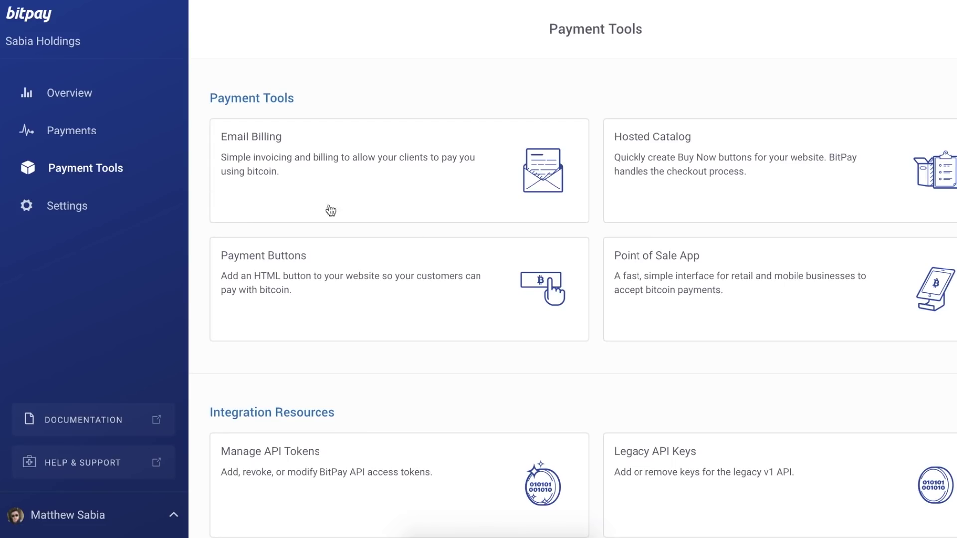
scroll(467, 260, down, 1)
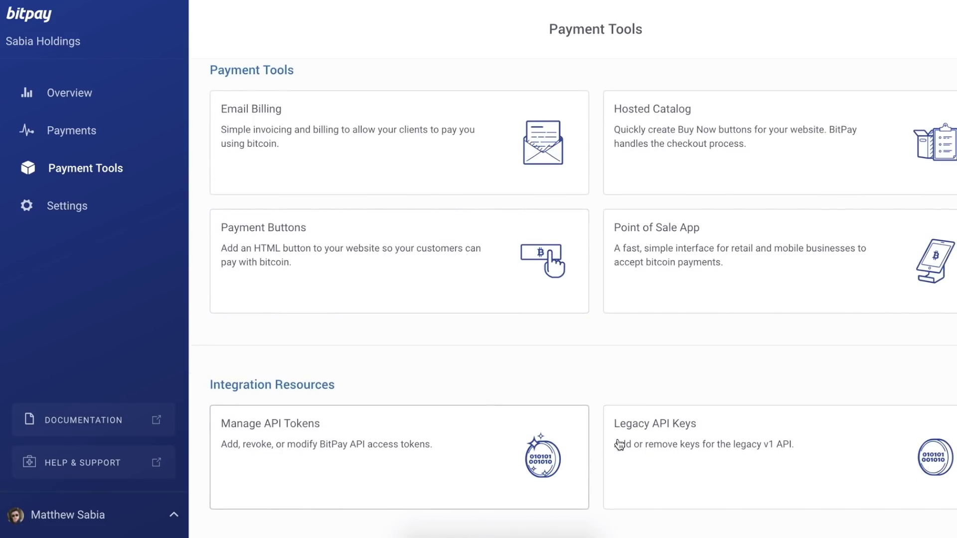
Step: Create and confirm a new legacy API key with the memo 'Shopify'
click(724, 445)
click(804, 90)
click(622, 124)
text(Shopify)
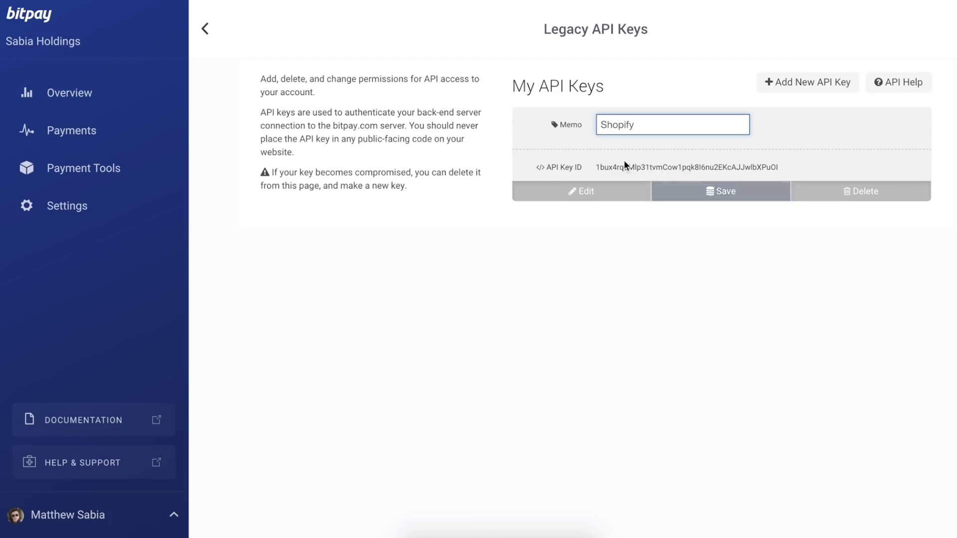
click(727, 194)
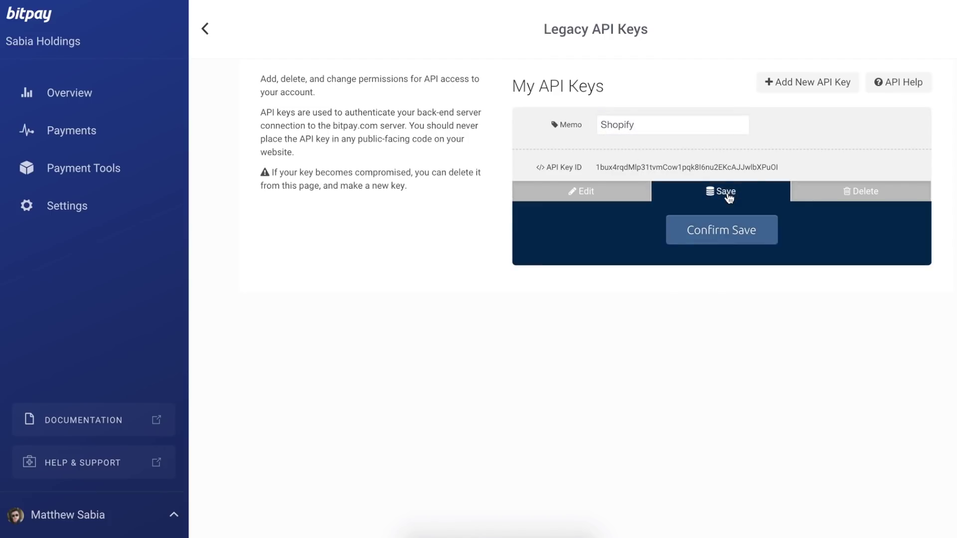
click(710, 230)
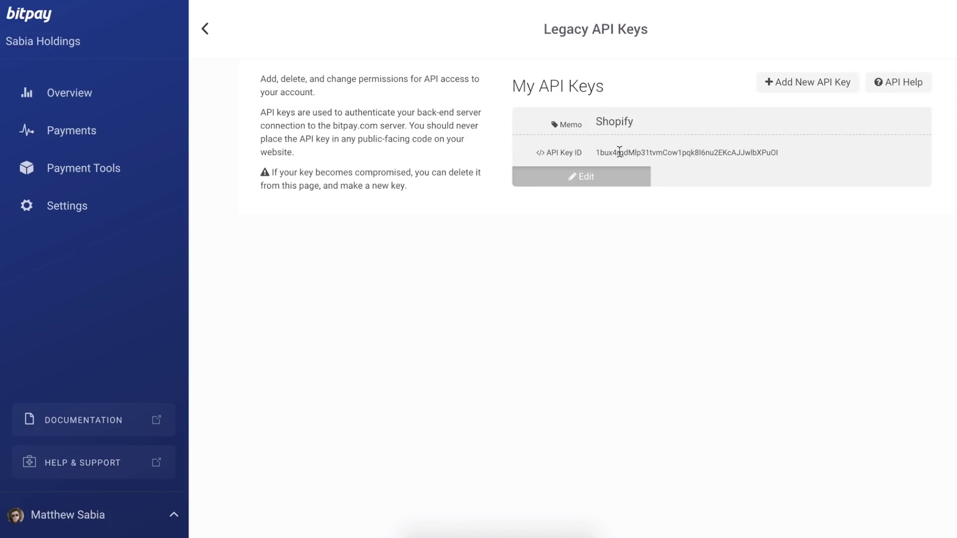
Step: Copy the new key ID into Shopify's BitPay API Key ID field and save
drag(596, 151, 780, 155)
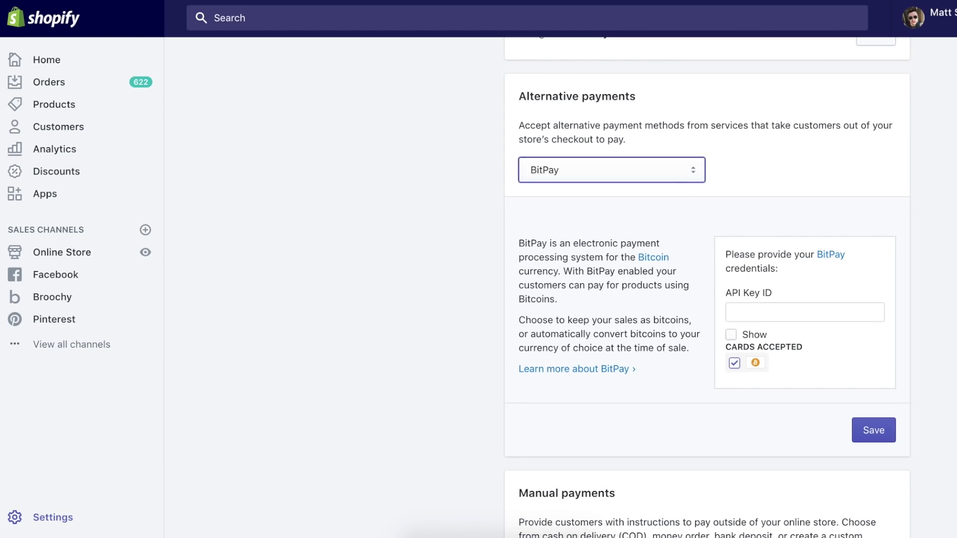
click(747, 315)
key(ctrl+v)
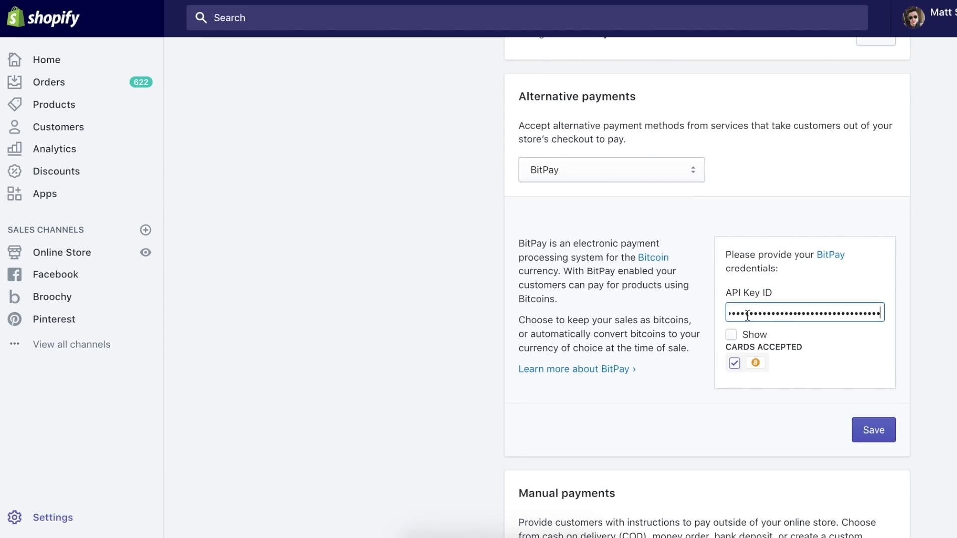
click(868, 432)
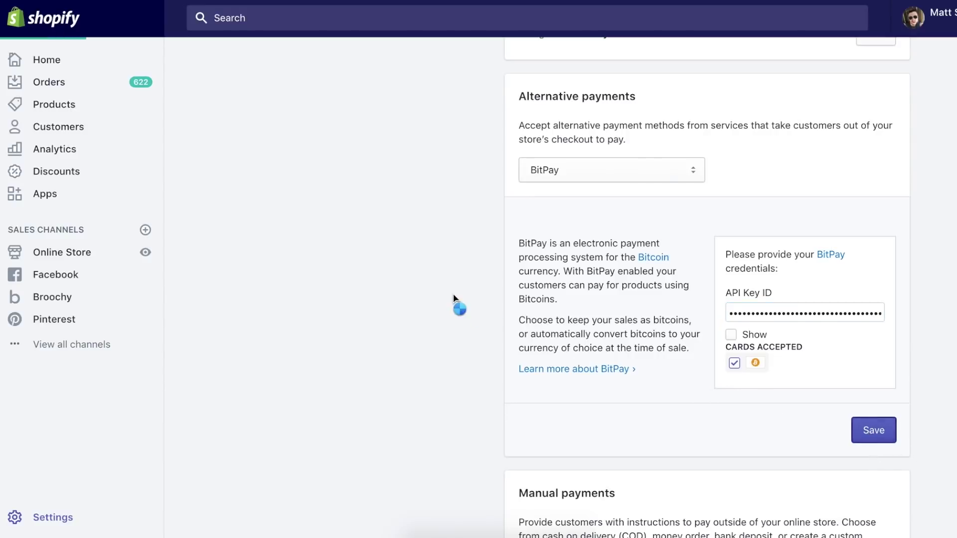